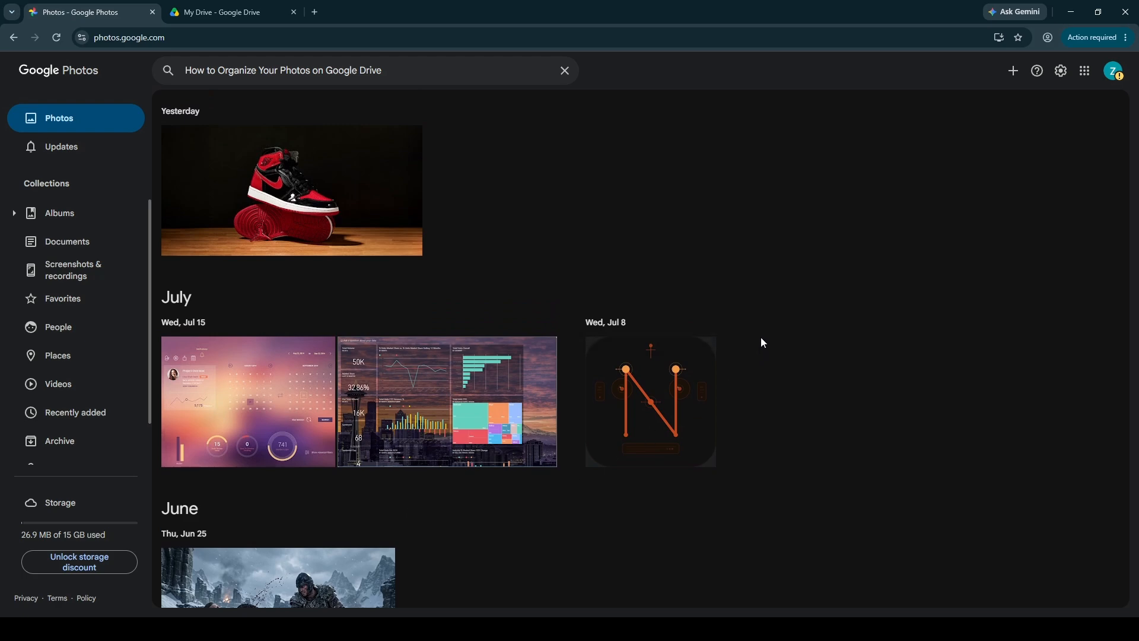
Examine the photo library's timeline from the newest photos back to February 2020
{"action": "scroll", "coordinate": [312, 369], "scroll_direction": "down", "scroll_amount": 5}
{"action": "scroll", "coordinate": [318, 375], "scroll_direction": "up", "scroll_amount": 2}
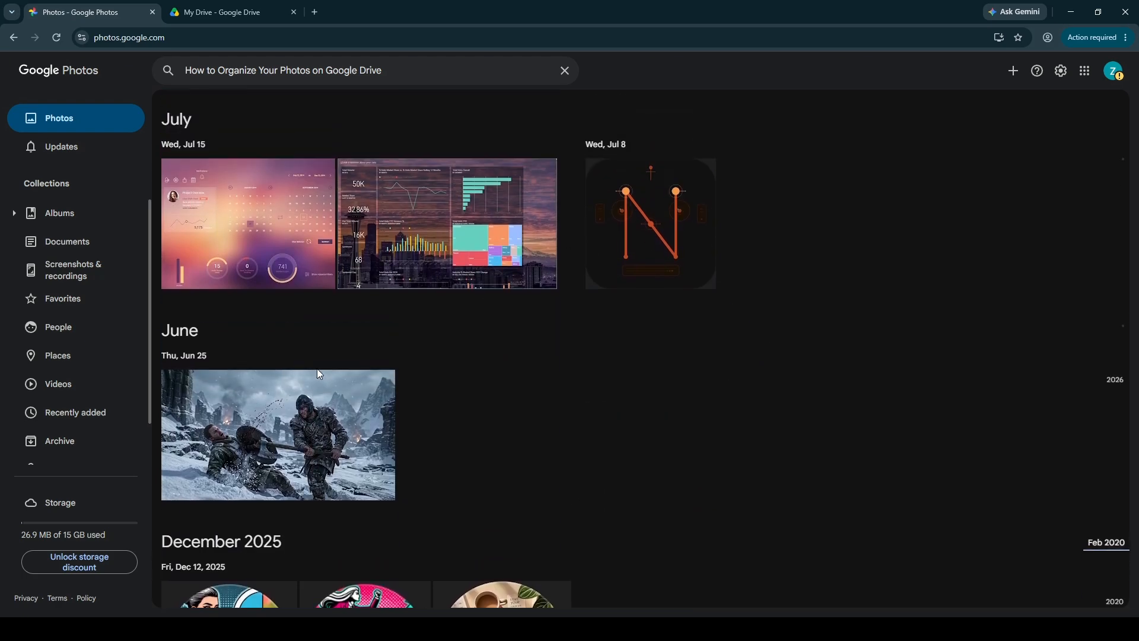
{"action": "scroll", "coordinate": [317, 369], "scroll_direction": "down", "scroll_amount": 2}
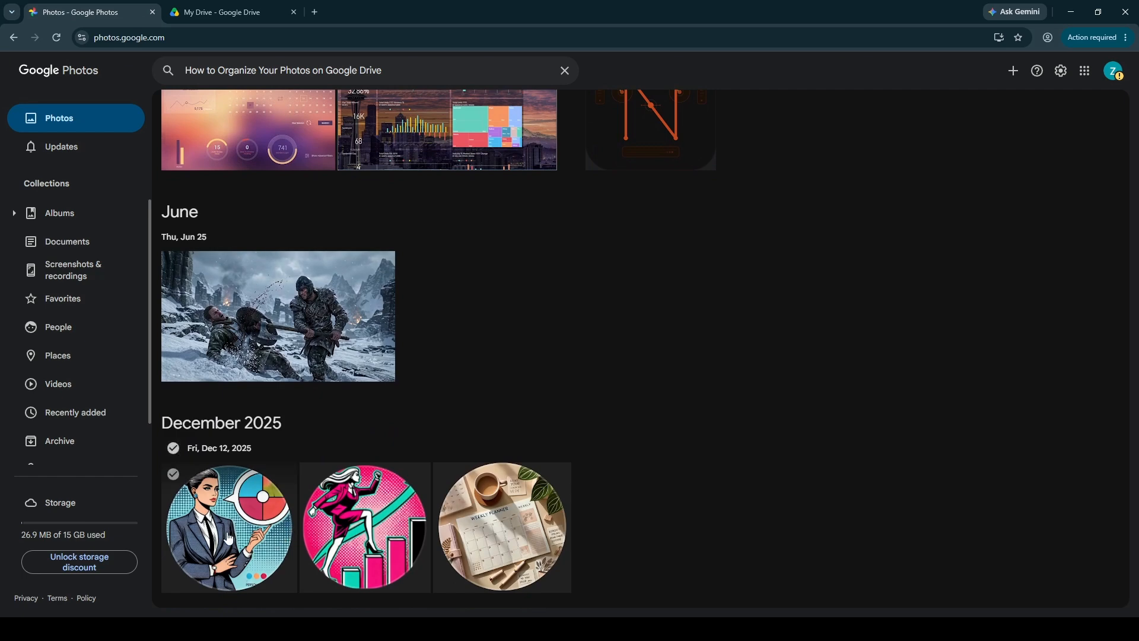
{"action": "scroll", "coordinate": [496, 528], "scroll_direction": "down", "scroll_amount": 3}
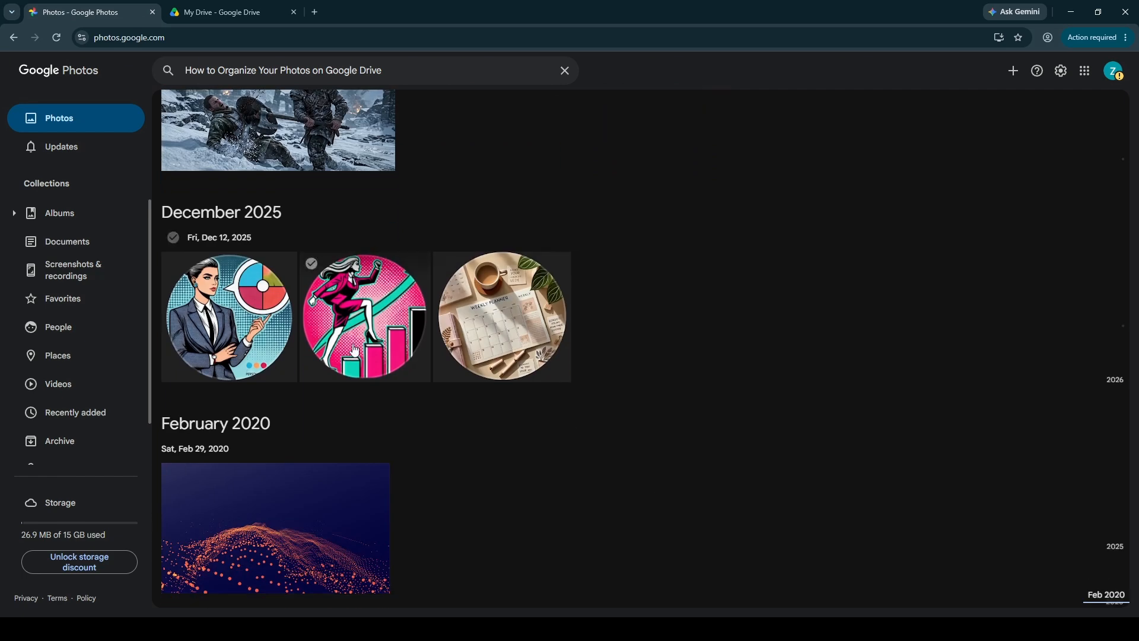
{"action": "scroll", "coordinate": [249, 490], "scroll_direction": "up", "scroll_amount": 6}
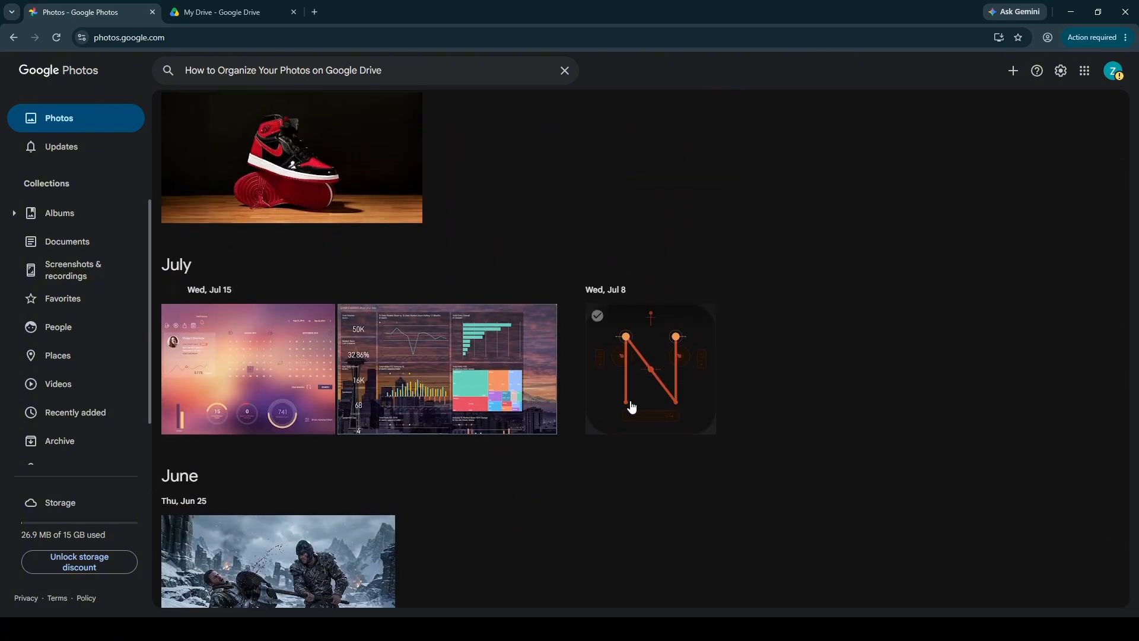
{"action": "scroll", "coordinate": [703, 404], "scroll_direction": "up", "scroll_amount": 1}
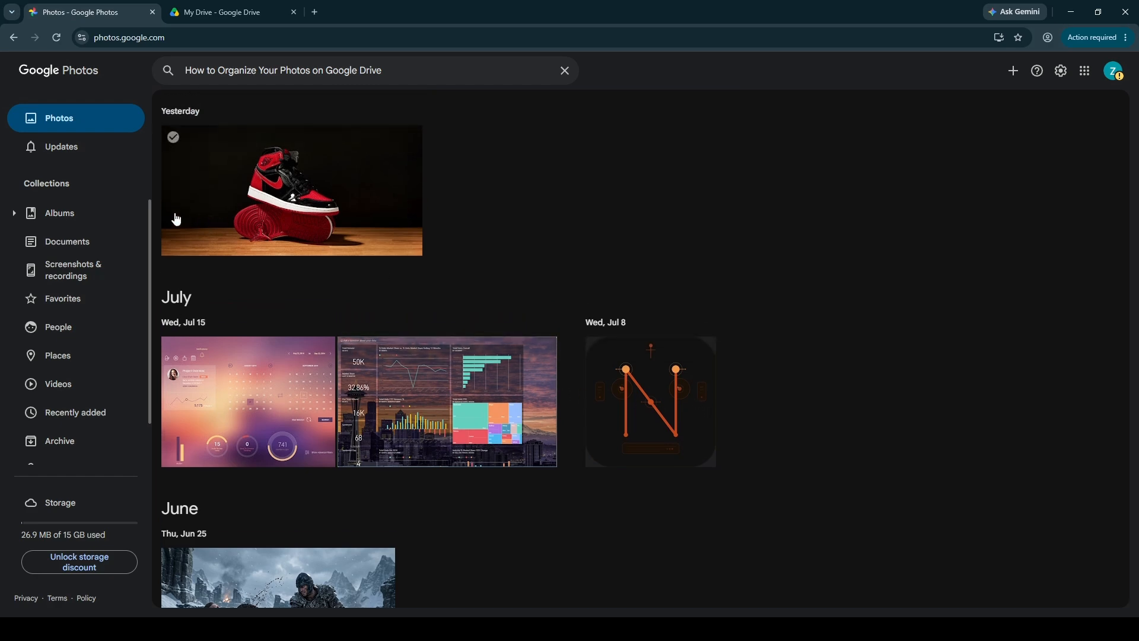
{"action": "scroll", "coordinate": [616, 407], "scroll_direction": "down", "scroll_amount": 6}
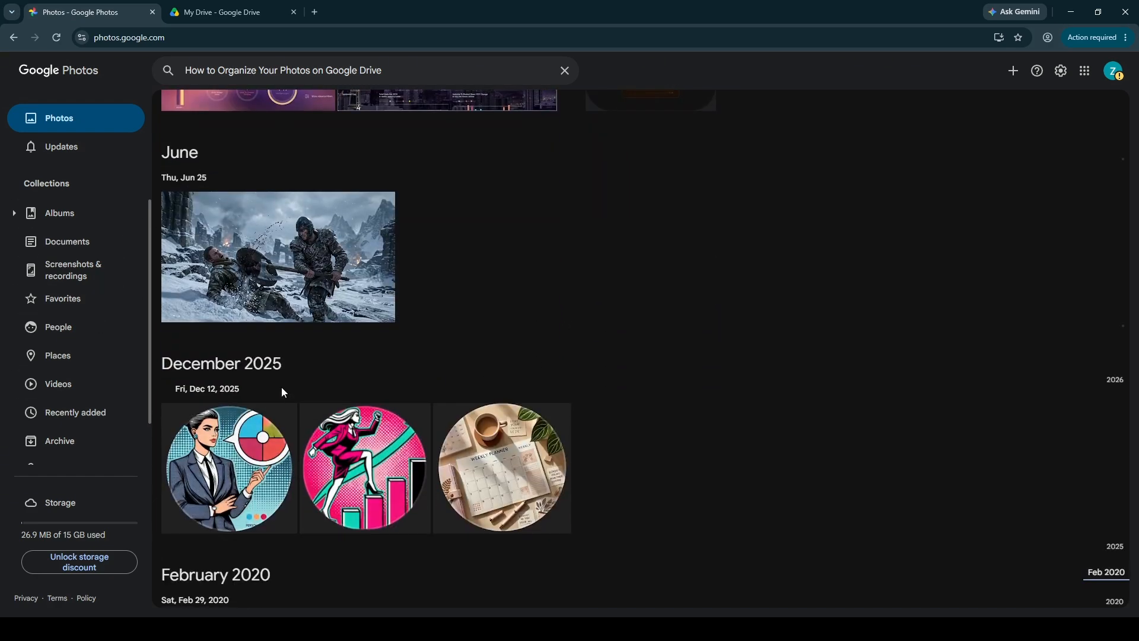
{"action": "scroll", "coordinate": [500, 469], "scroll_direction": "down", "scroll_amount": 2}
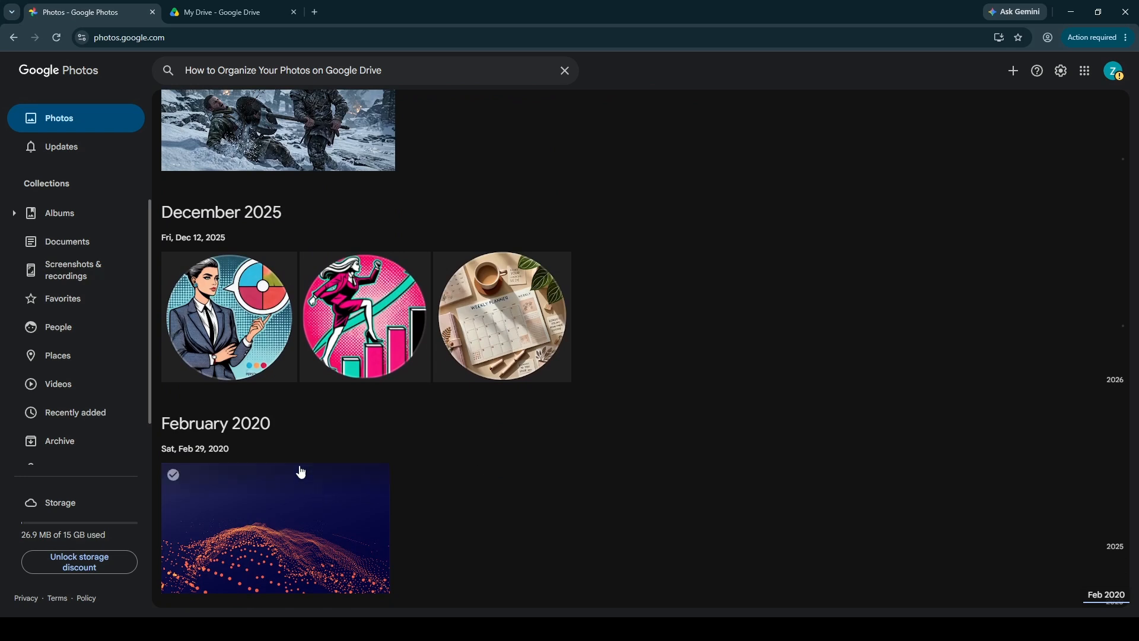
{"action": "scroll", "coordinate": [486, 545], "scroll_direction": "up", "scroll_amount": 6}
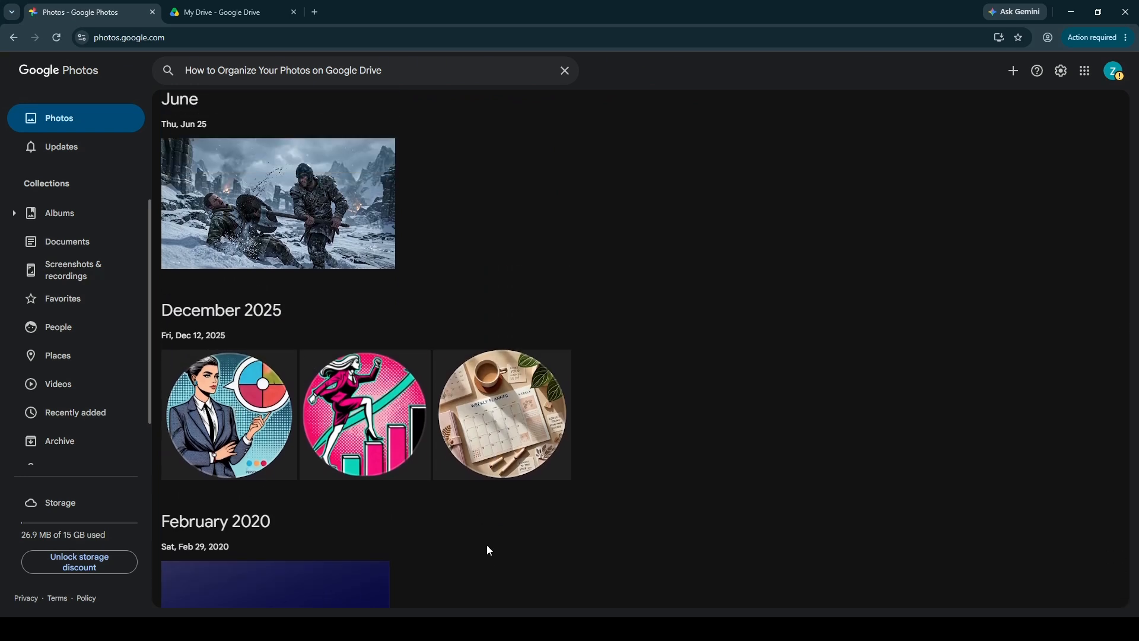
{"action": "scroll", "coordinate": [321, 492], "scroll_direction": "up", "scroll_amount": 3}
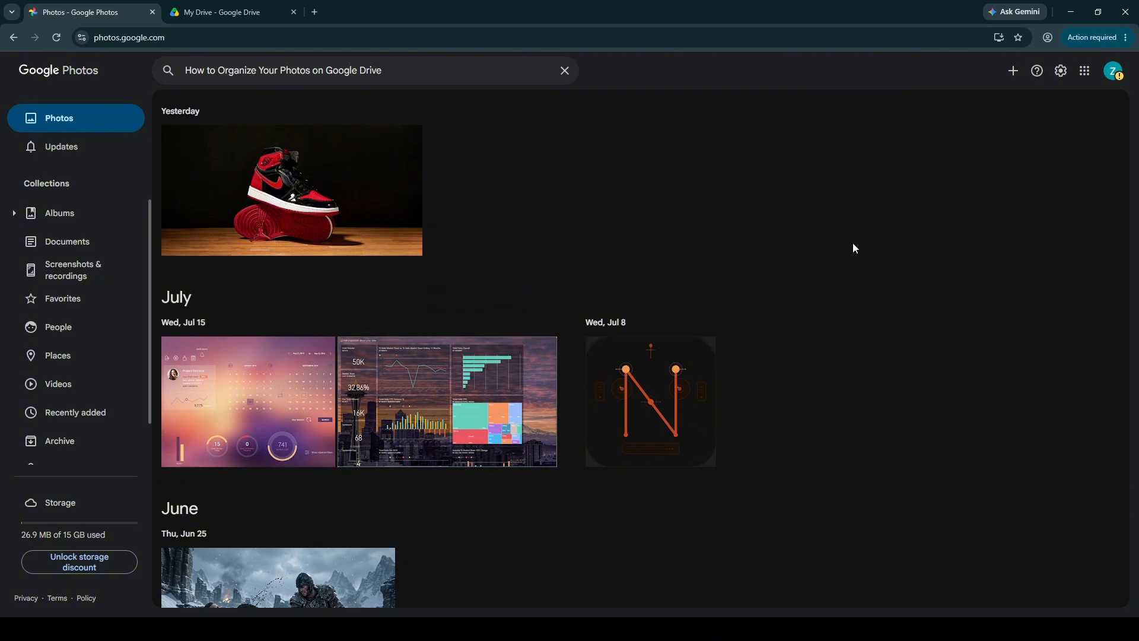
Switch to Google Drive and create a new folder named ALBUM 2026 in My Drive
{"action": "left_click", "coordinate": [211, 4]}
{"action": "left_click", "coordinate": [633, 409]}
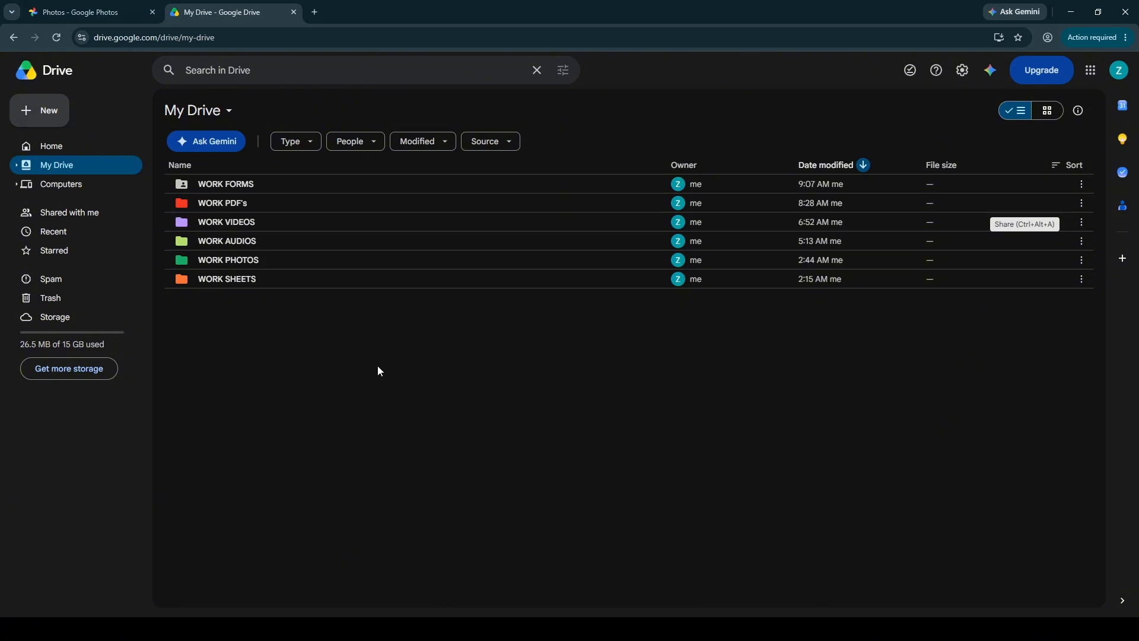
{"action": "left_click", "coordinate": [47, 120]}
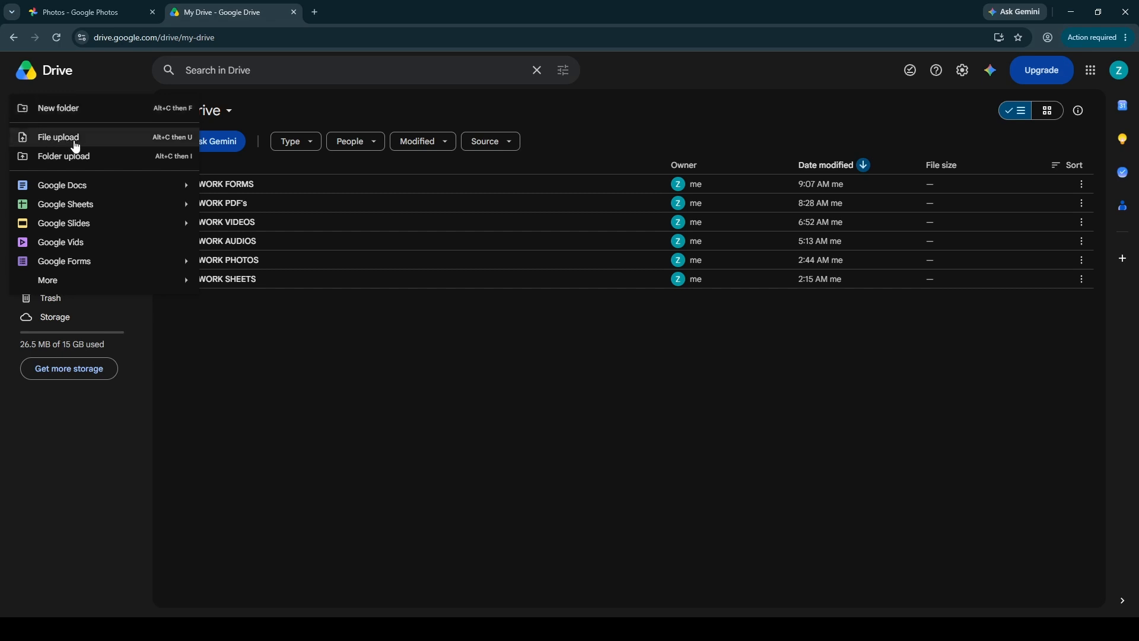
{"action": "left_click", "coordinate": [70, 109]}
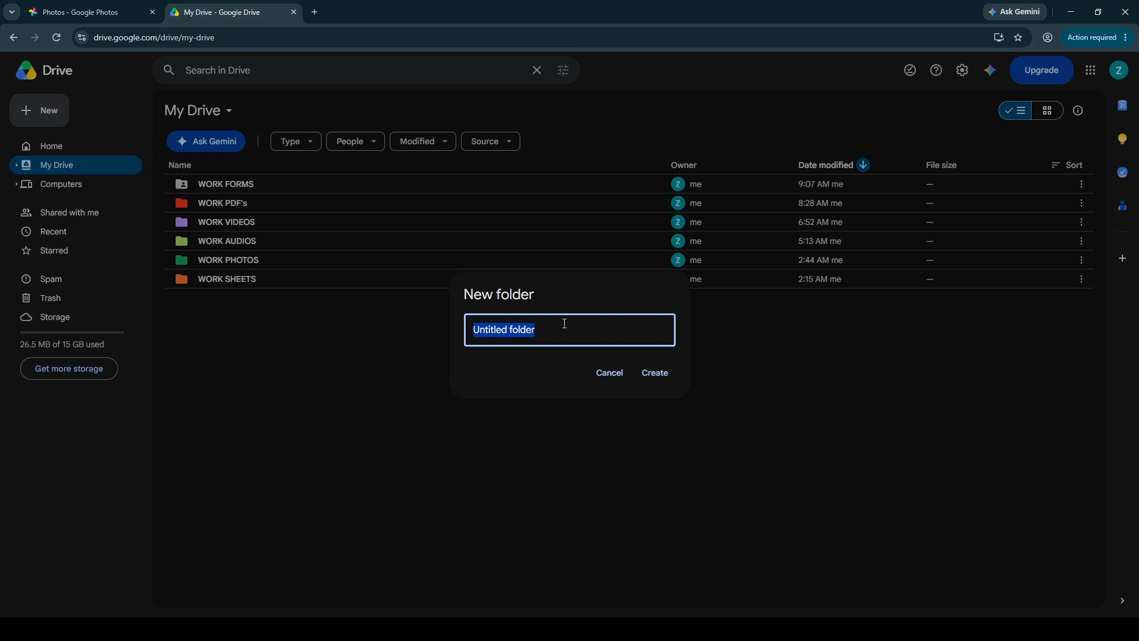
{"action": "key", "text": "BackSpace"}
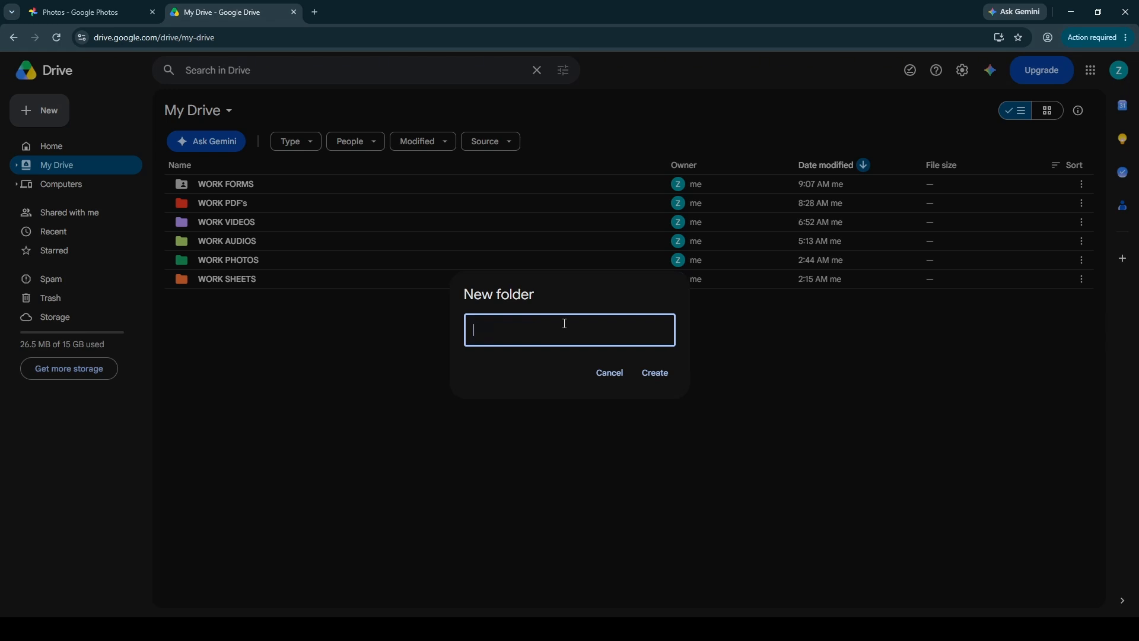
{"action": "type", "text": "ALL"}
{"action": "type", "text": "UM 20"}
{"action": "key", "text": "Return"}
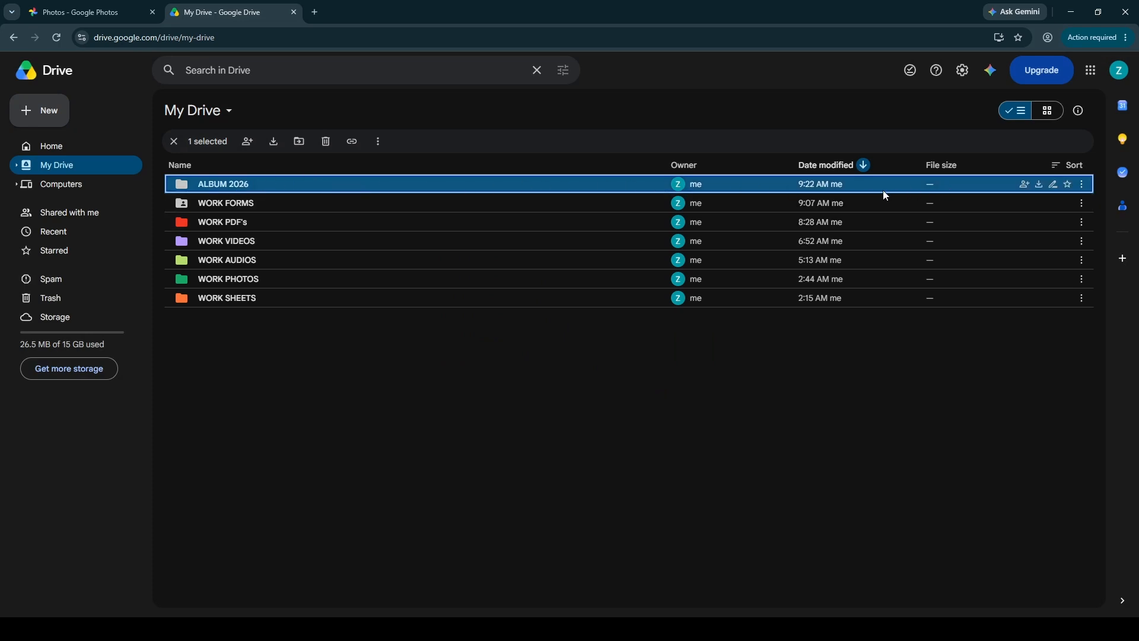
Look inside the ALBUM 2026 folder and at Drive's general settings, returning to My Drive
{"action": "double_click", "coordinate": [282, 187]}
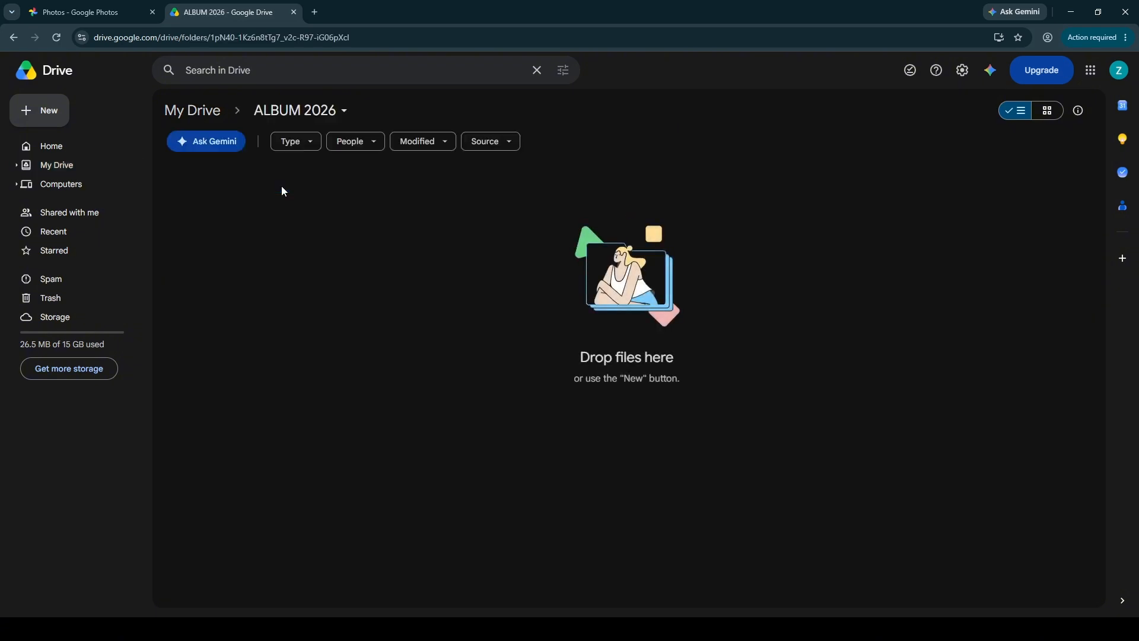
{"action": "left_click", "coordinate": [14, 38]}
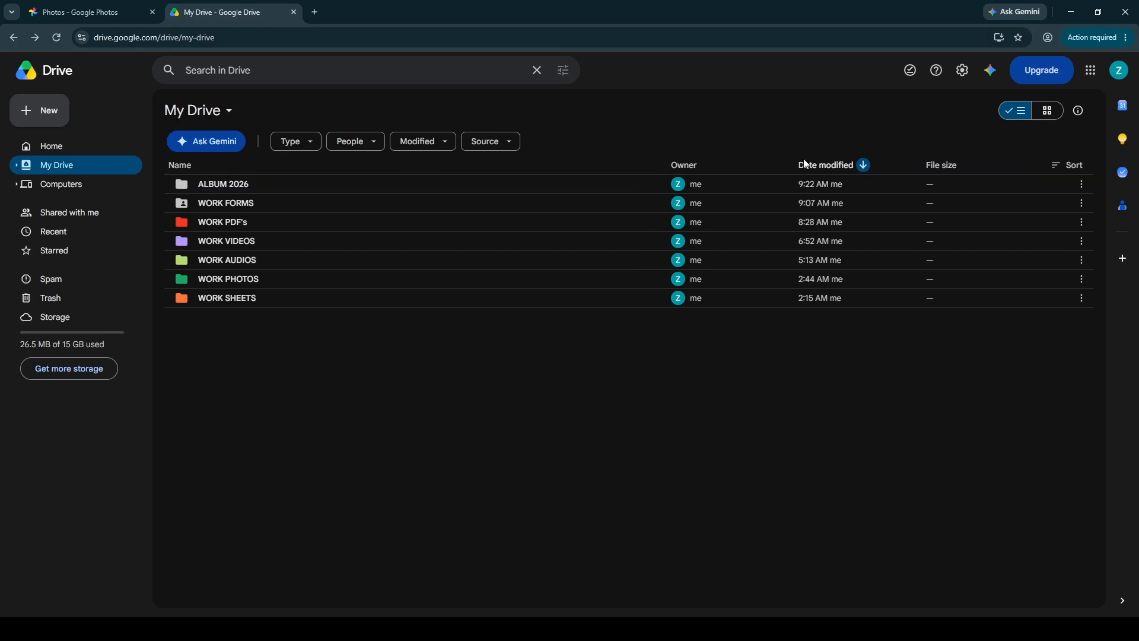
{"action": "left_click", "coordinate": [964, 75]}
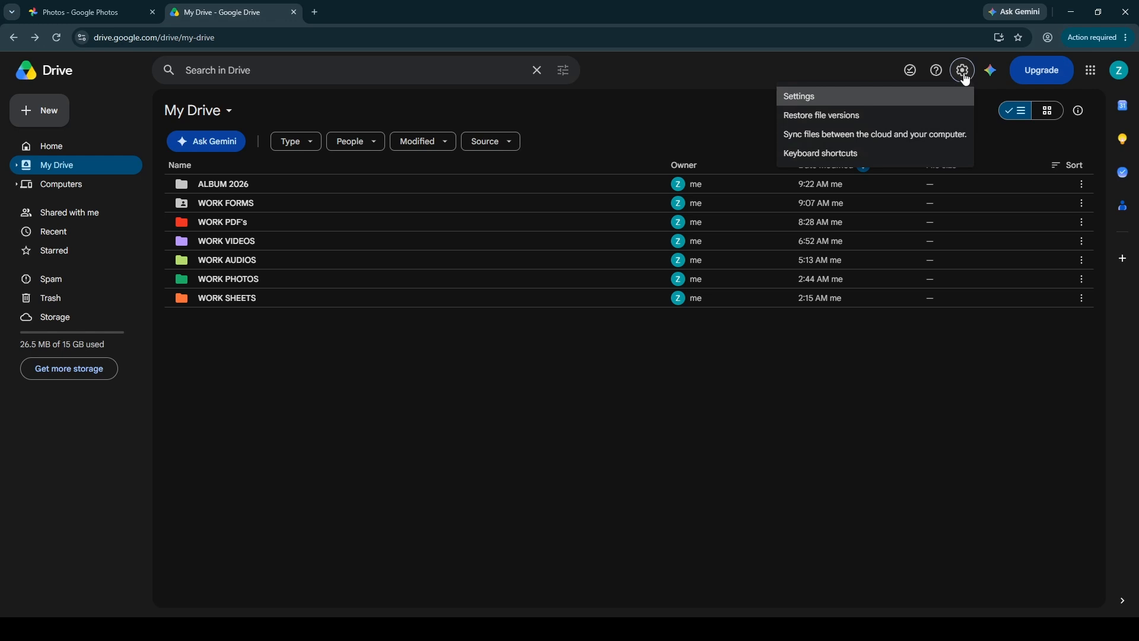
{"action": "left_click", "coordinate": [936, 103]}
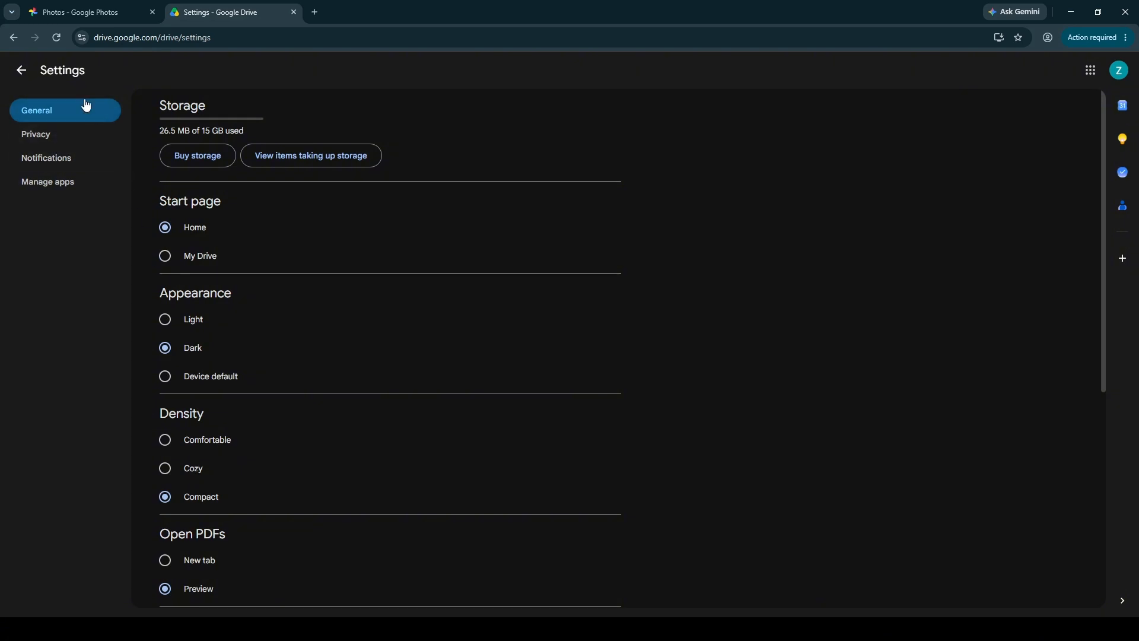
{"action": "left_click", "coordinate": [21, 70]}
Filter My Drive by type to show only photos and images
{"action": "left_click", "coordinate": [306, 142]}
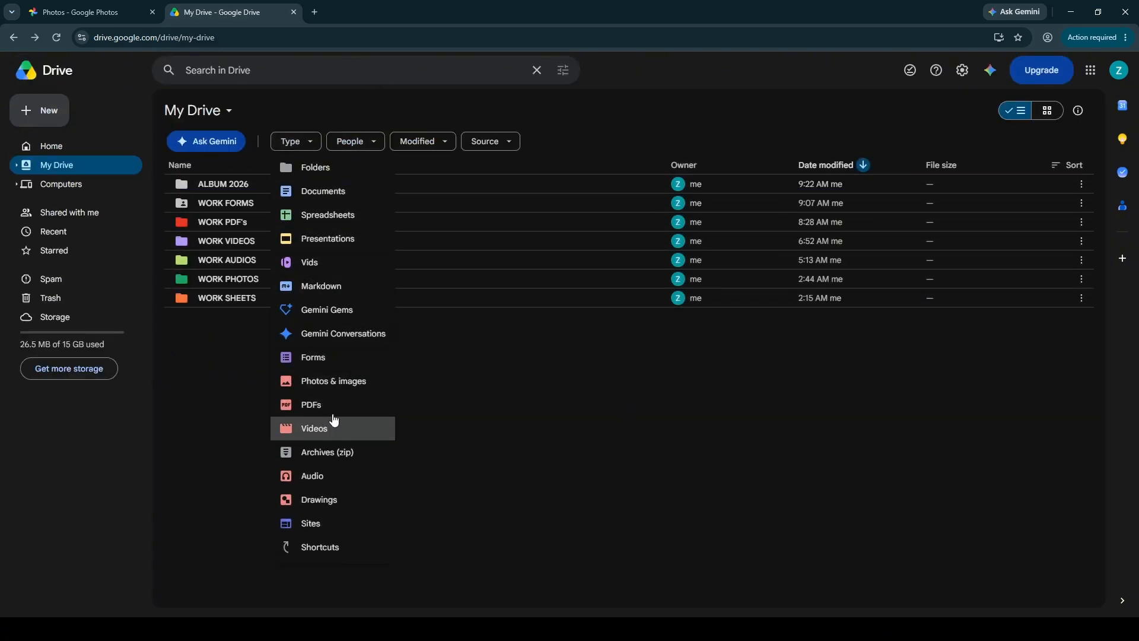
{"action": "left_click", "coordinate": [347, 383]}
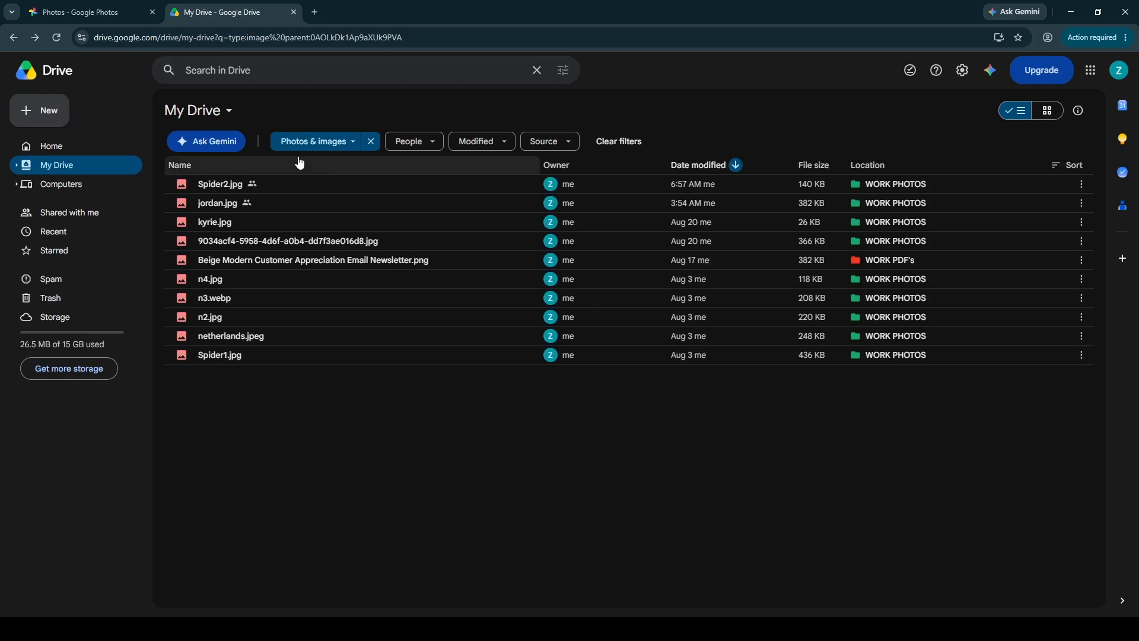
{"action": "left_click_drag", "start_coordinate": [646, 410], "coordinate": [182, 188]}
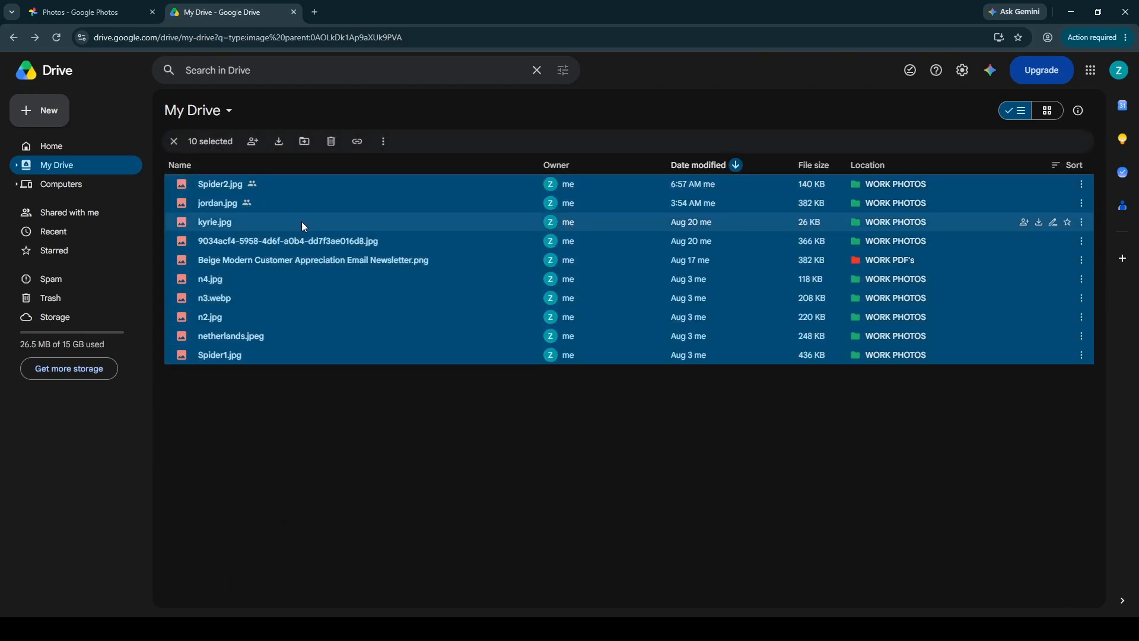
{"action": "left_click", "coordinate": [992, 415]}
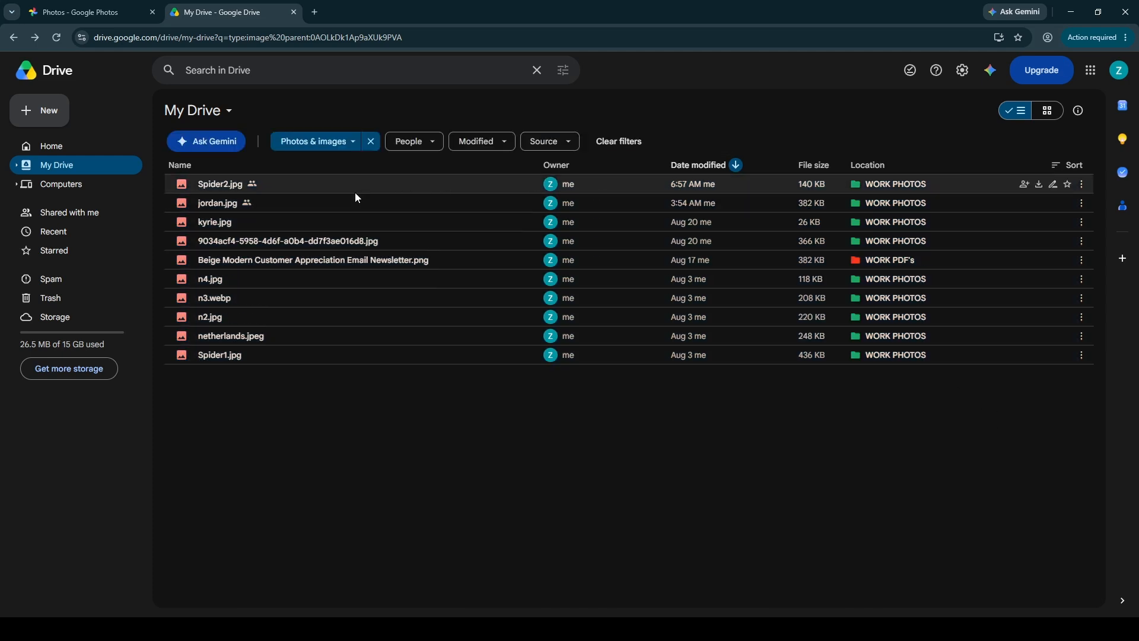
{"action": "left_click", "coordinate": [231, 264]}
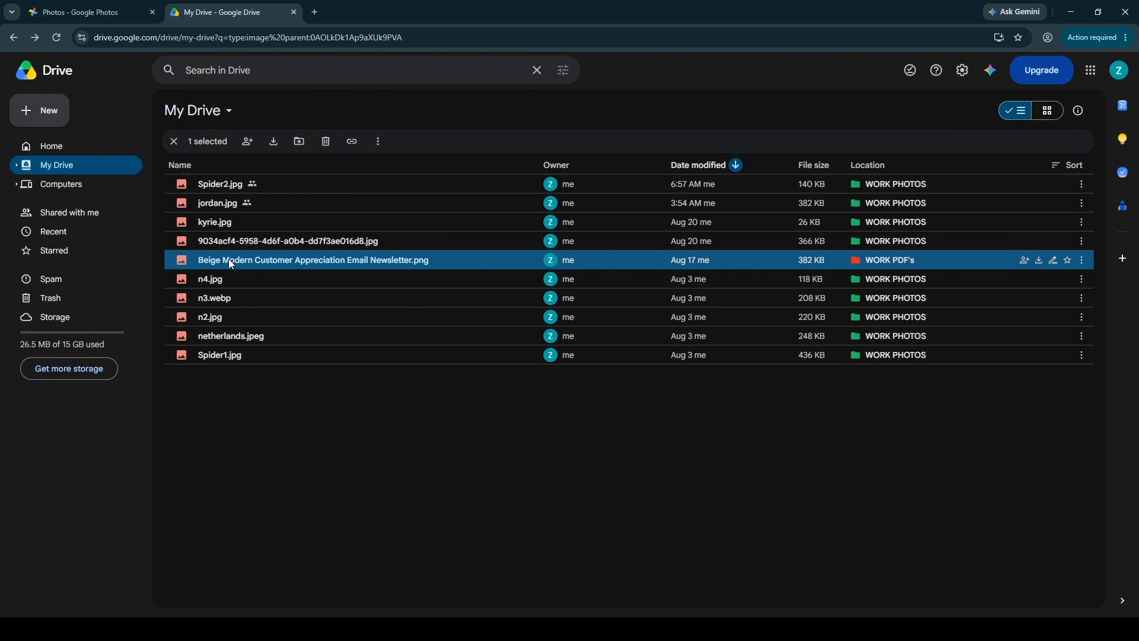
{"action": "left_click", "coordinate": [248, 223], "text": "ctrl"}
{"action": "left_click", "coordinate": [255, 246], "text": "ctrl"}
{"action": "left_click", "coordinate": [259, 203], "text": "ctrl"}
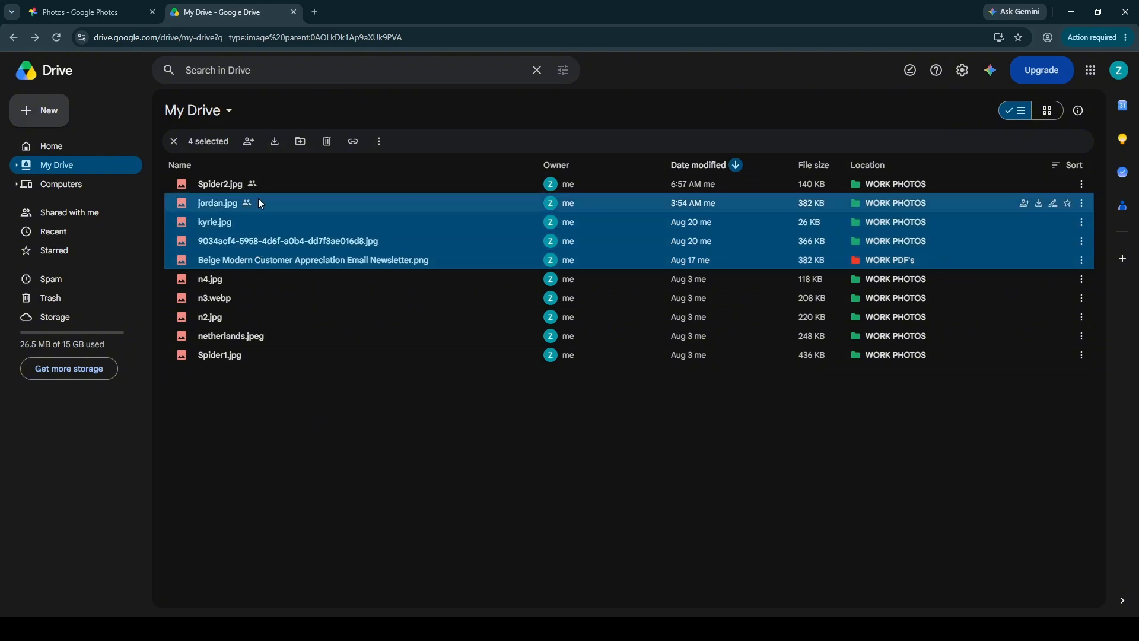
{"action": "left_click", "coordinate": [266, 260]}
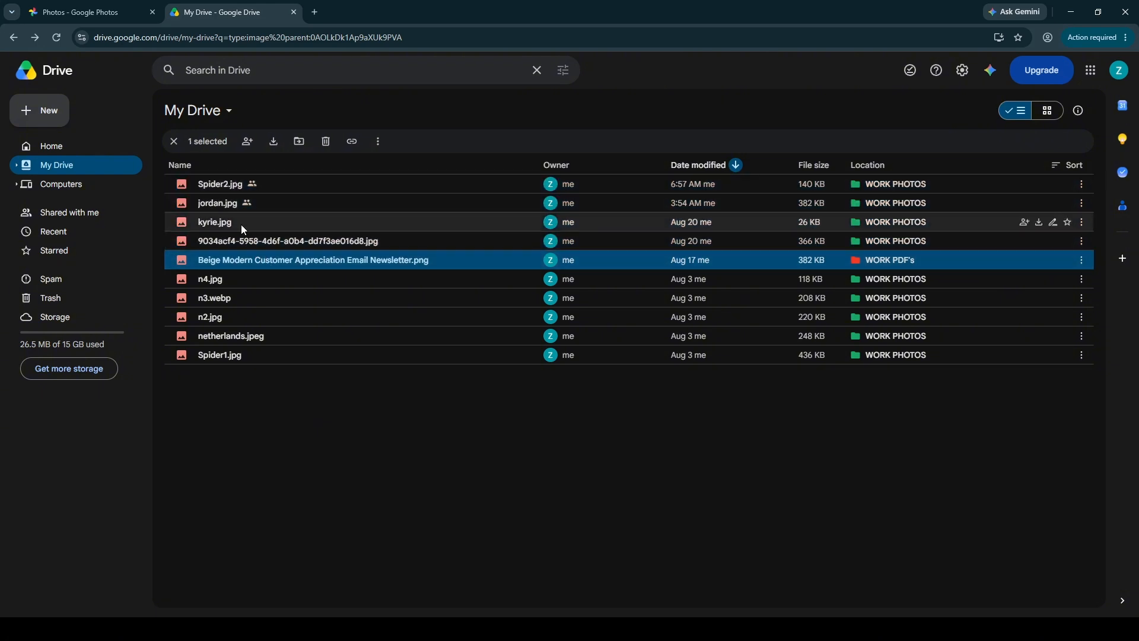
{"action": "left_click", "coordinate": [241, 224], "text": "ctrl"}
{"action": "left_click", "coordinate": [274, 205], "text": "ctrl"}
Move "Beige Modern Customer Appreciation Email Newsletter.png" from the filtered images into the ALBUM 2026 folder
{"action": "left_click", "coordinate": [273, 259]}
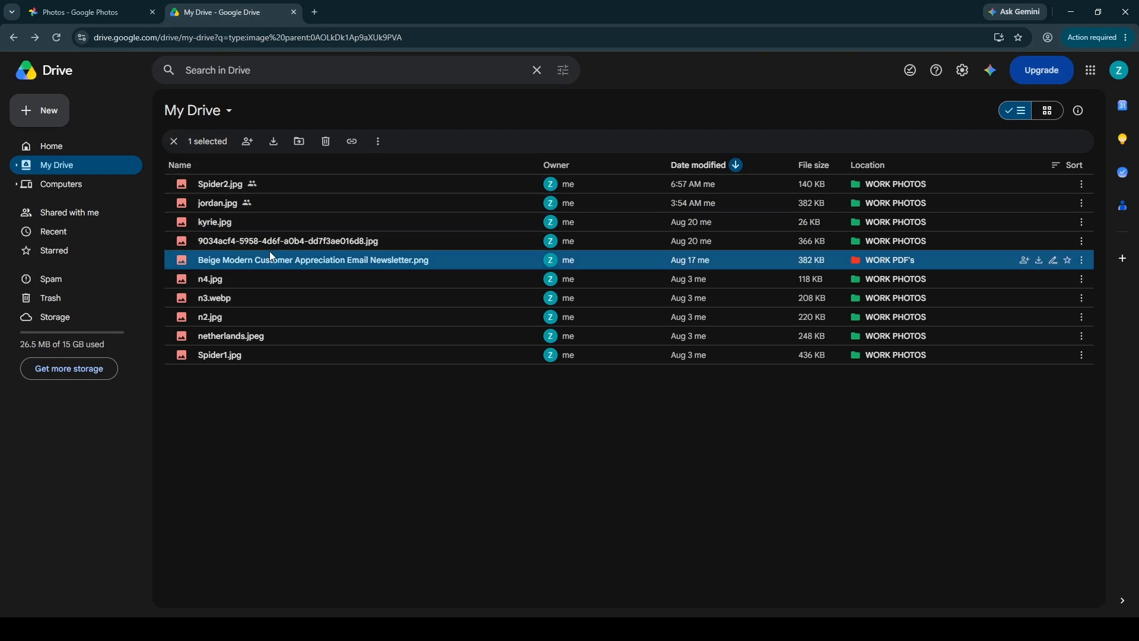
{"action": "right_click", "coordinate": [404, 258]}
{"action": "mouse_move", "coordinate": [524, 397]}
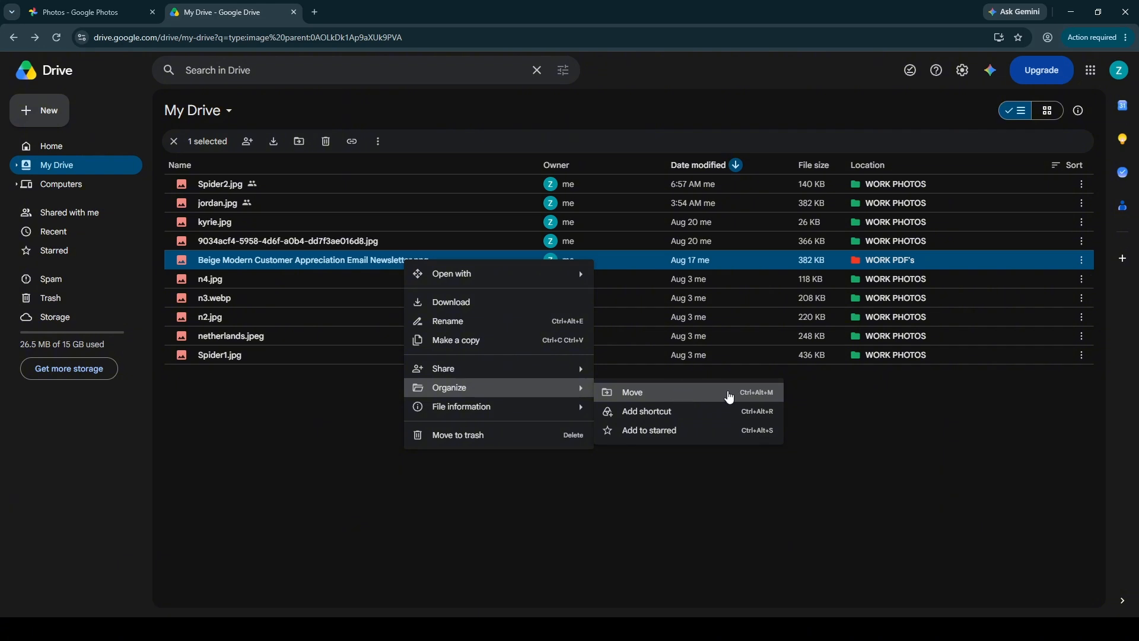
{"action": "left_click", "coordinate": [742, 395]}
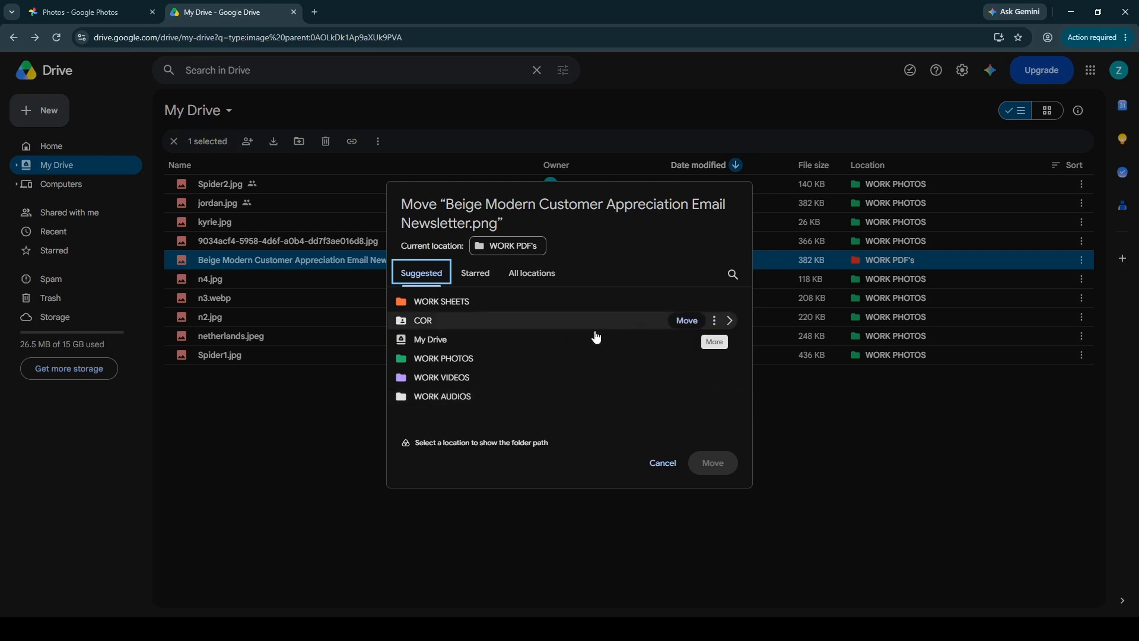
{"action": "scroll", "coordinate": [528, 349], "scroll_direction": "down", "scroll_amount": 1}
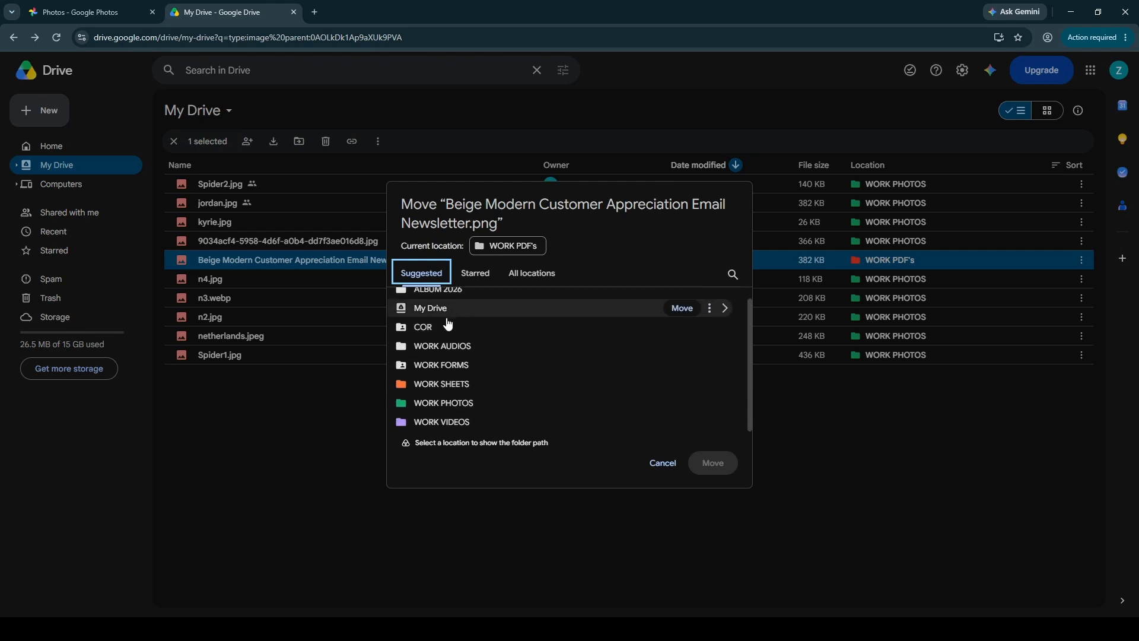
{"action": "scroll", "coordinate": [475, 416], "scroll_direction": "up", "scroll_amount": 1}
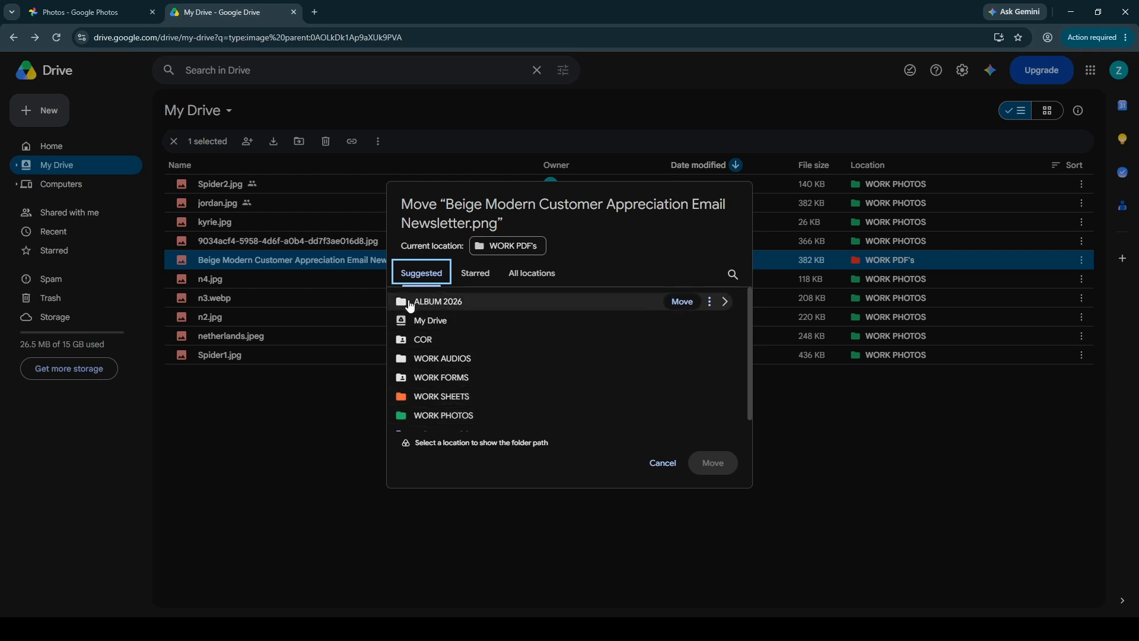
{"action": "left_click", "coordinate": [630, 311]}
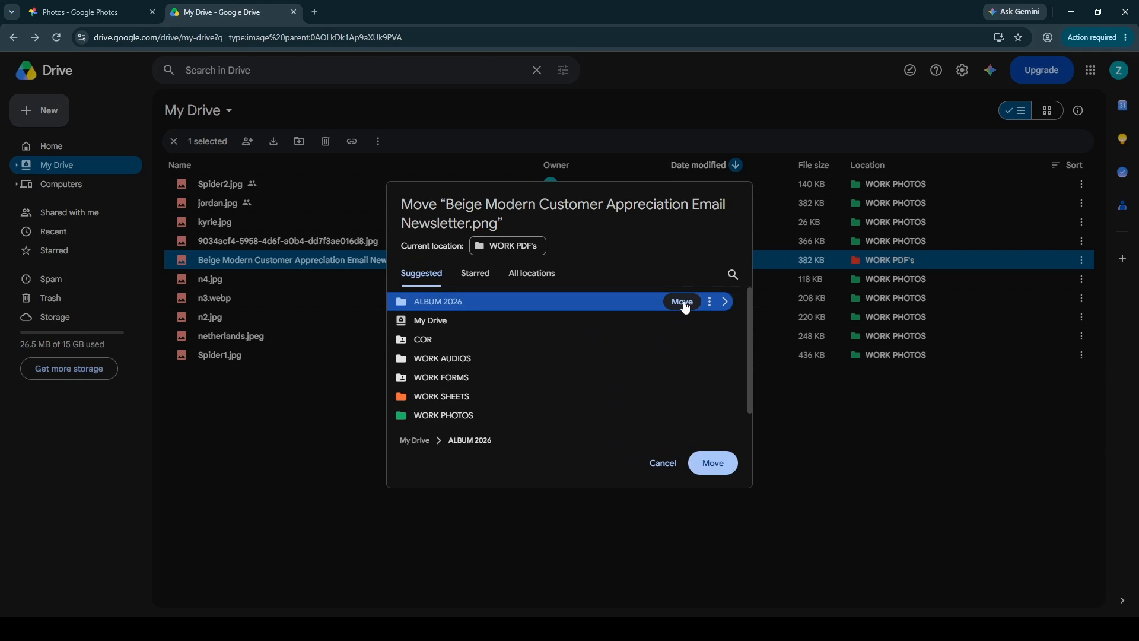
{"action": "left_click", "coordinate": [714, 463]}
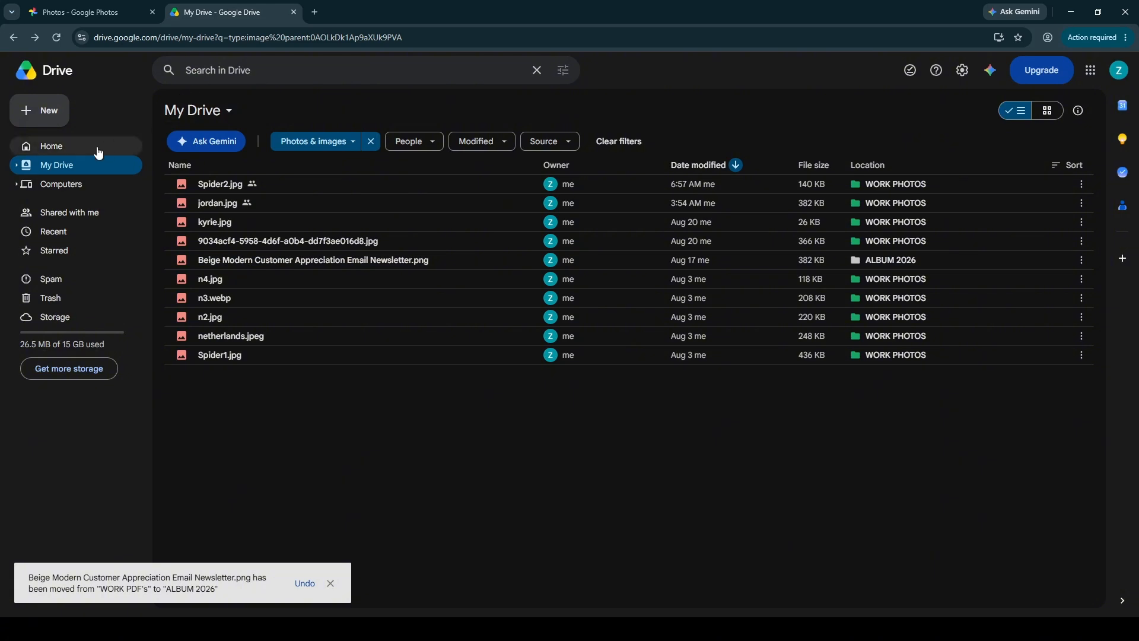
Check the contents of the ALBUM 2026 folder in the unfiltered My Drive, and return to My Drive
{"action": "left_click", "coordinate": [84, 166]}
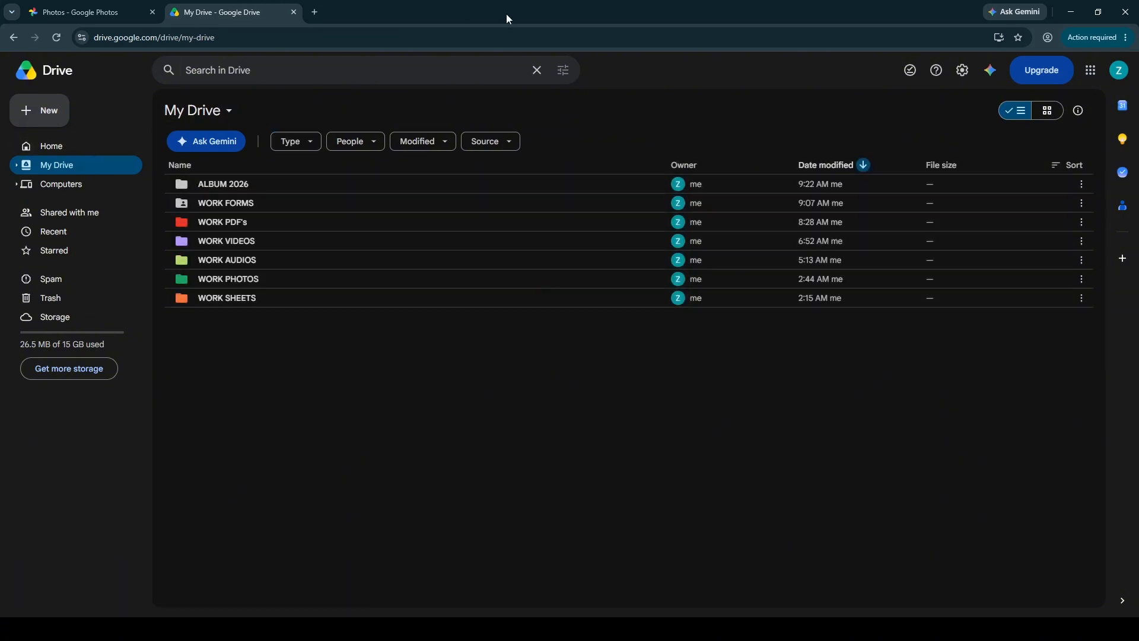
{"action": "double_click", "coordinate": [268, 187]}
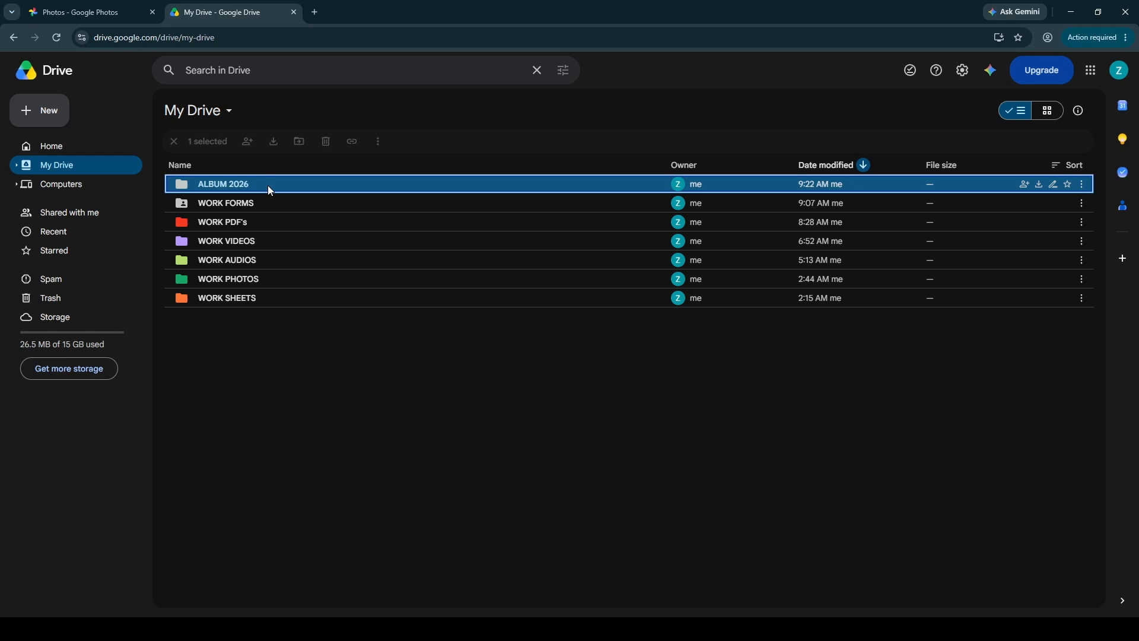
{"action": "left_click", "coordinate": [589, 195]}
{"action": "left_click", "coordinate": [679, 363]}
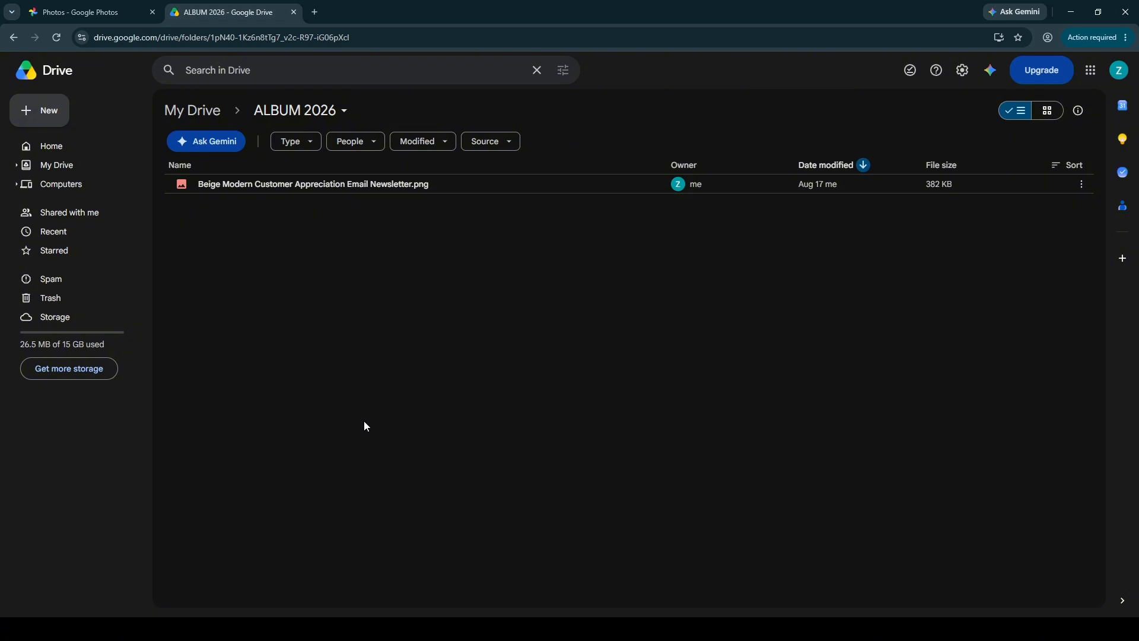
{"action": "left_click", "coordinate": [79, 164]}
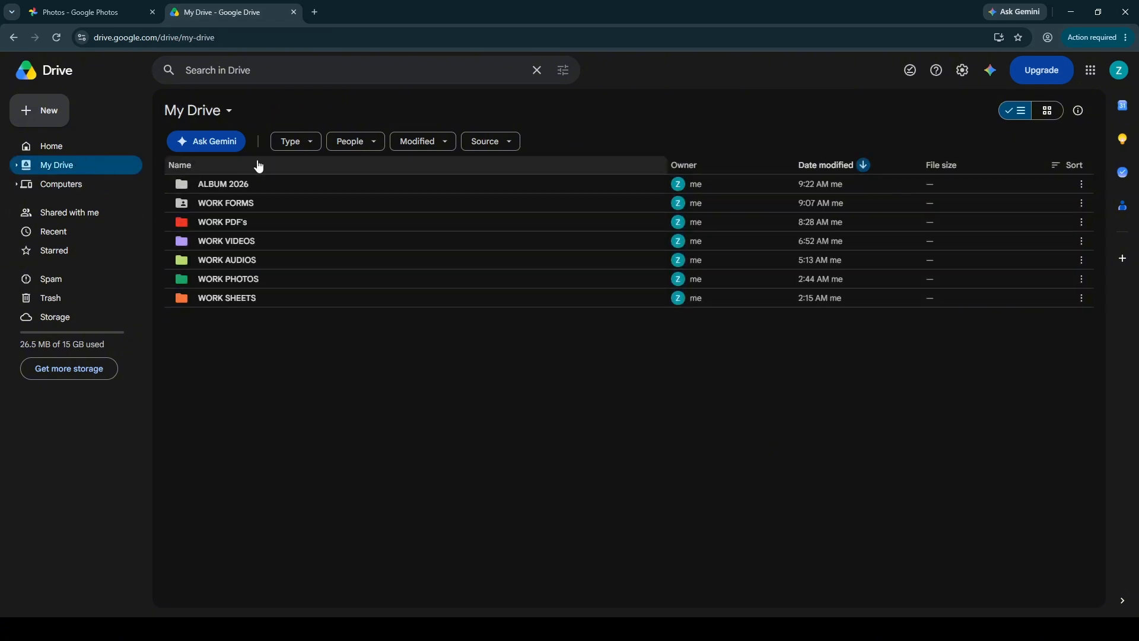